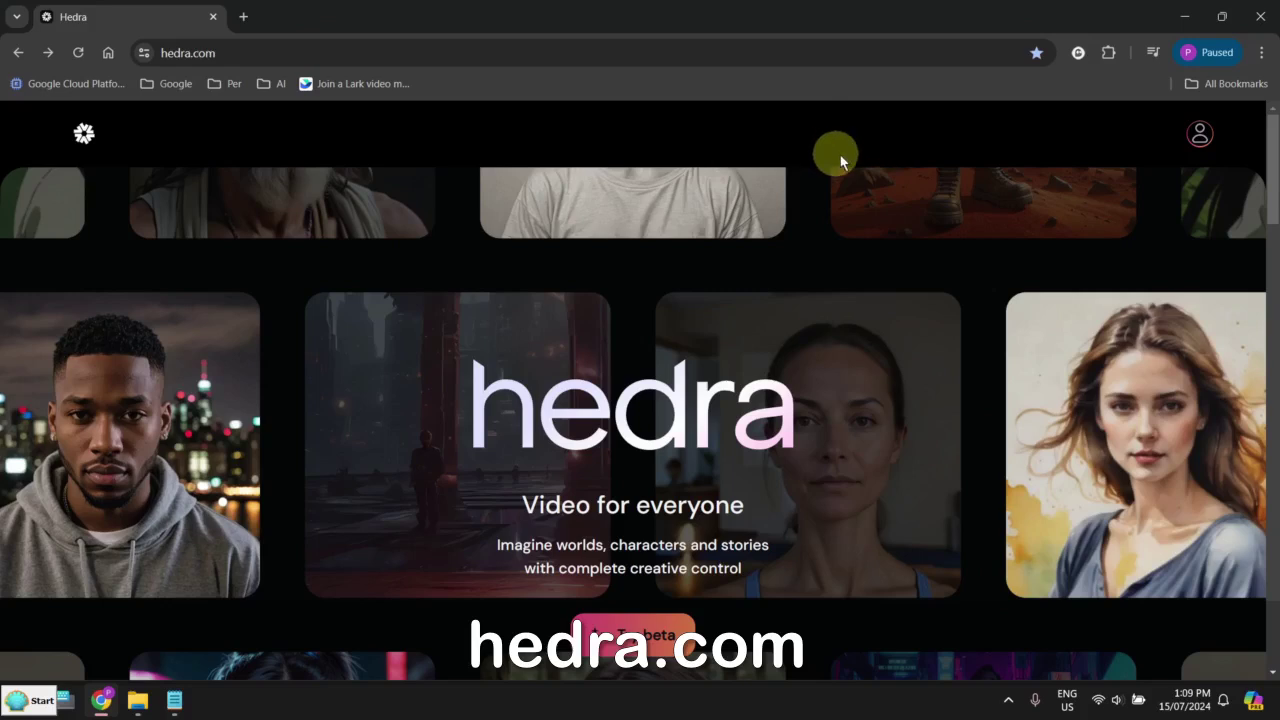
- Open Hedra's beta character creation page from the site's home page
{"action": "left_click", "coordinate": [1199, 134]}
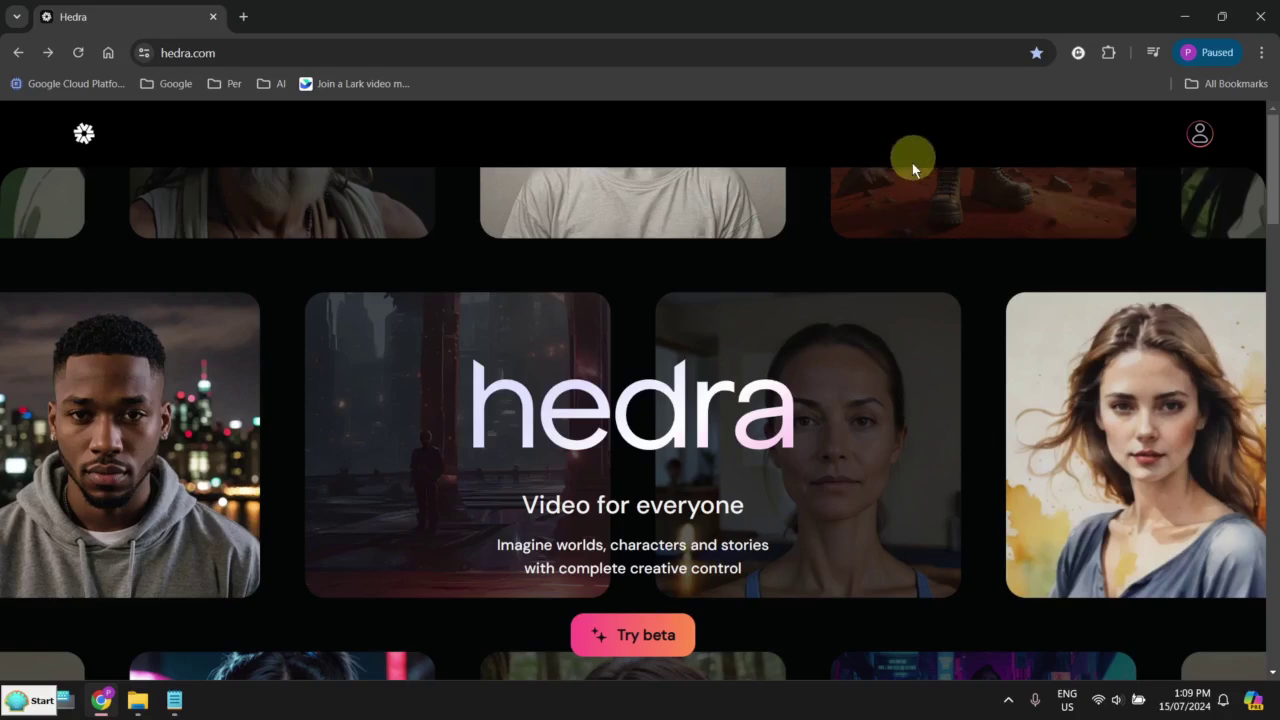
{"action": "left_click", "coordinate": [648, 632]}
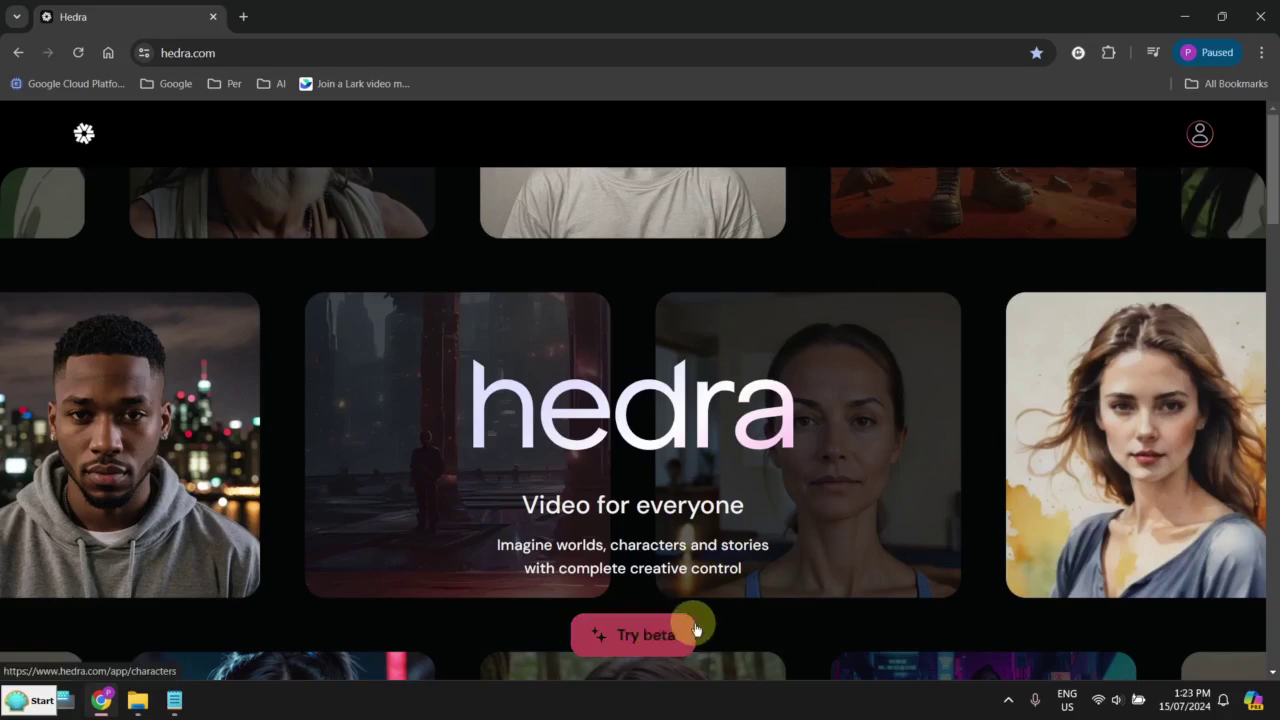
{"action": "left_click", "coordinate": [687, 625]}
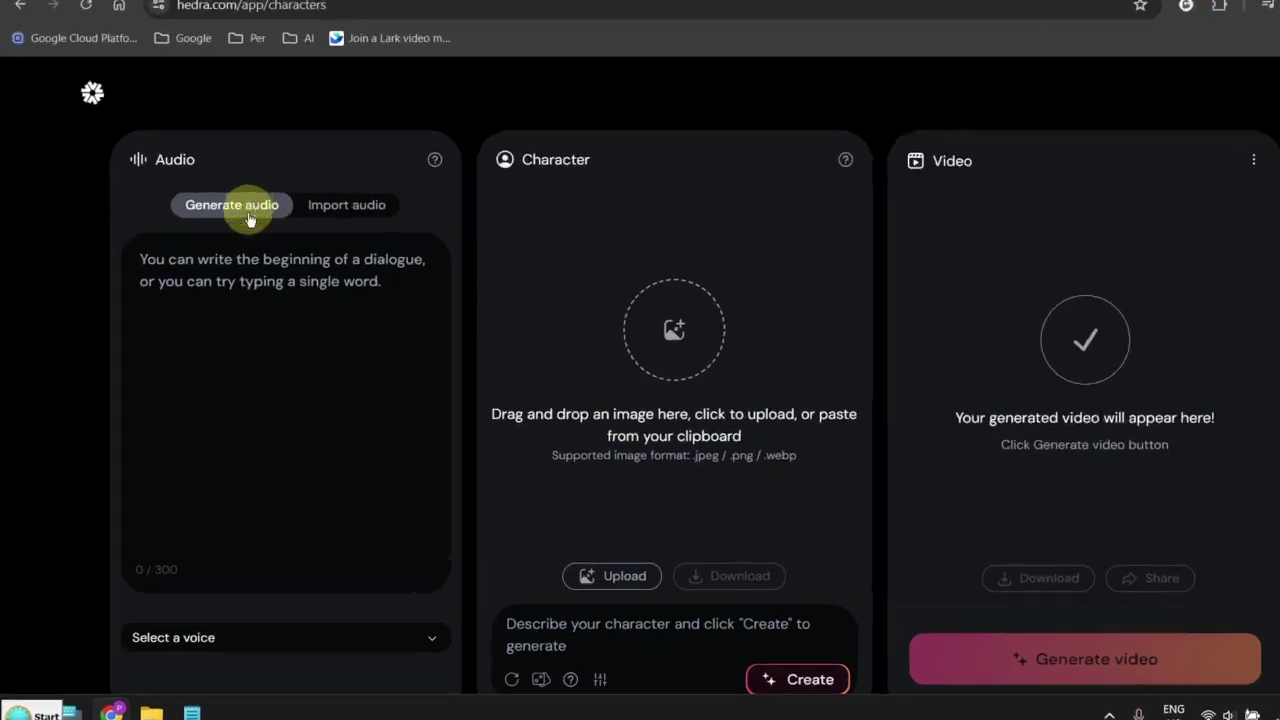
- Enter the dialogue "Ladies and gentlemen, I'm very happy today!" for generated audio and choose the Emily voice
{"action": "left_click", "coordinate": [281, 296]}
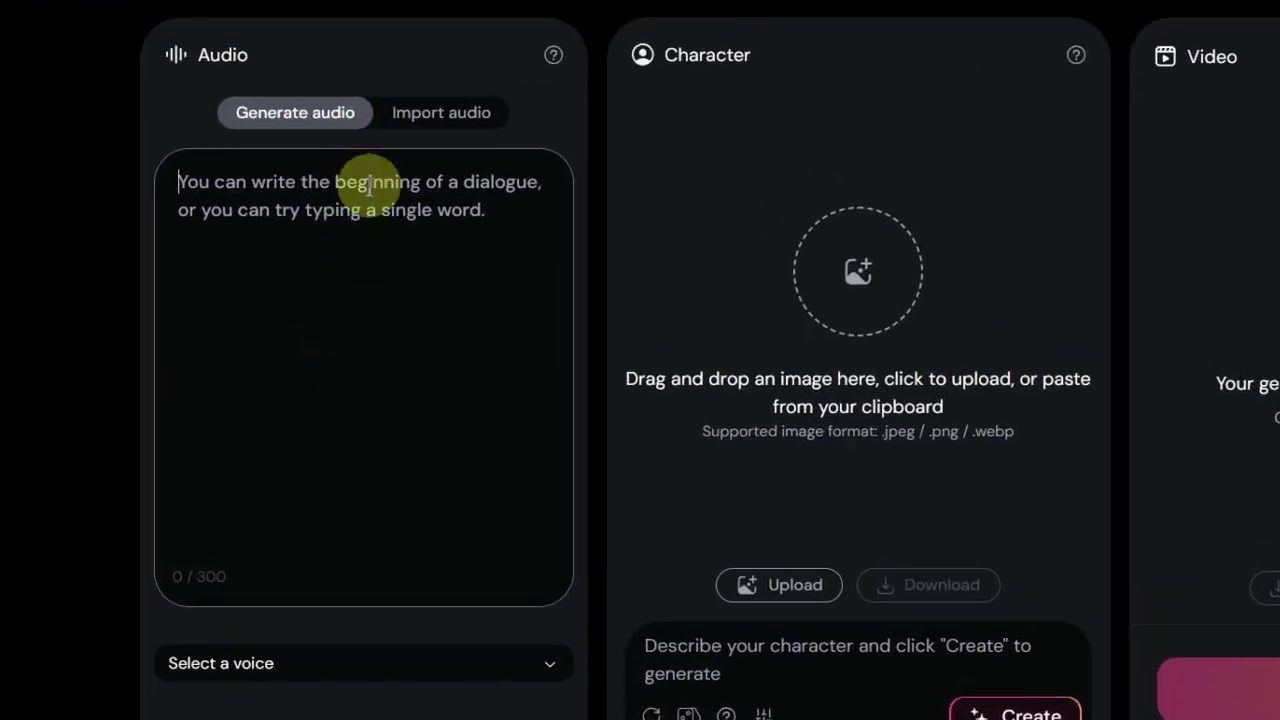
{"action": "type", "text": "Ladies and gentlemen, I'm very happy today!"}
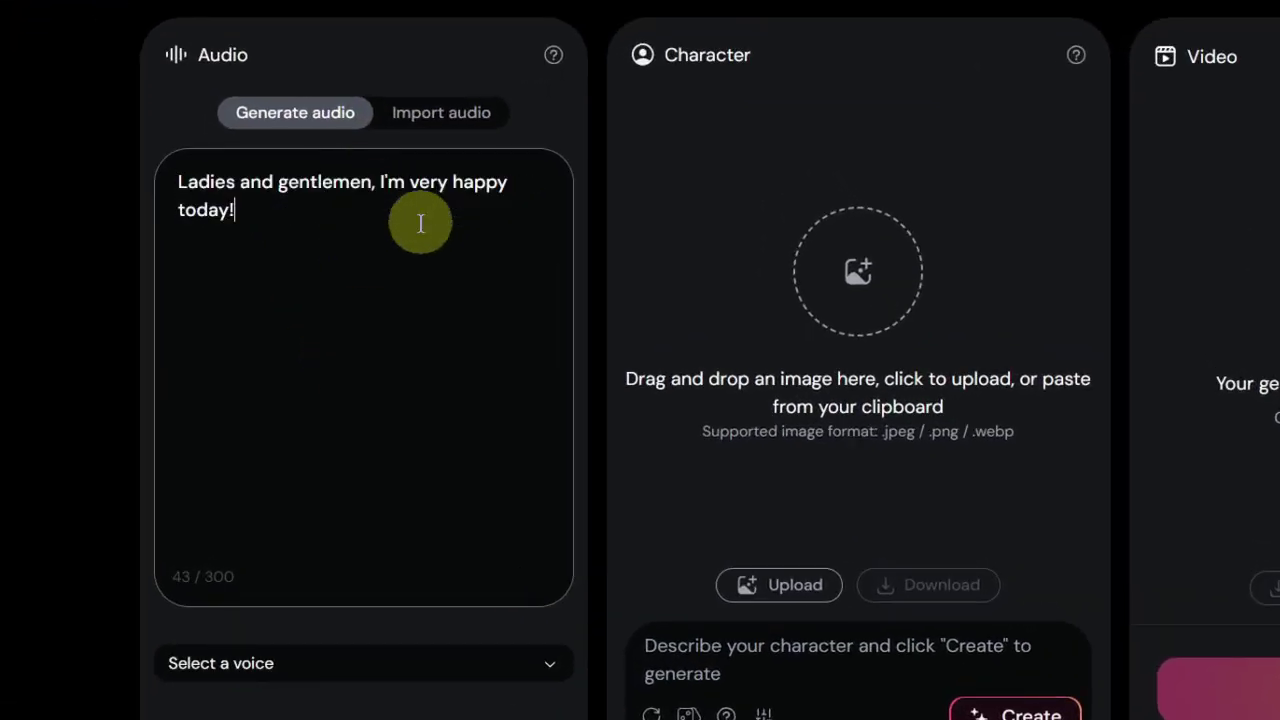
{"action": "left_click", "coordinate": [549, 670]}
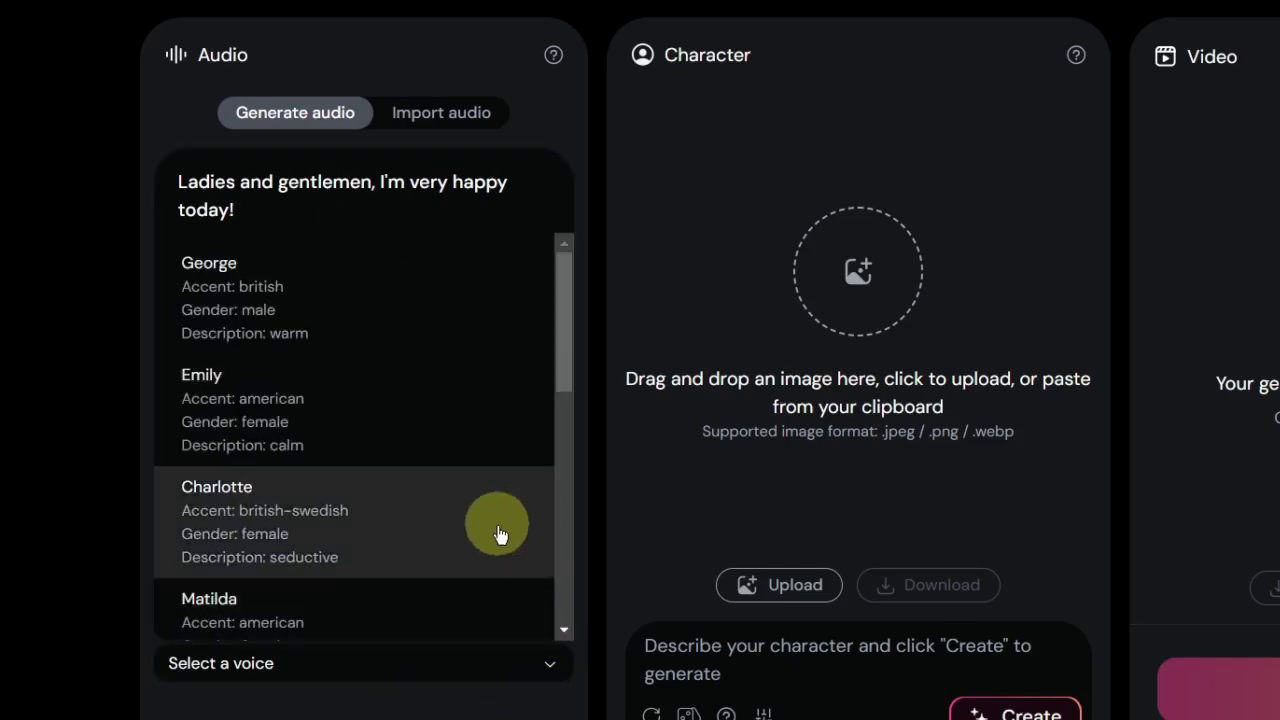
{"action": "left_click", "coordinate": [451, 421]}
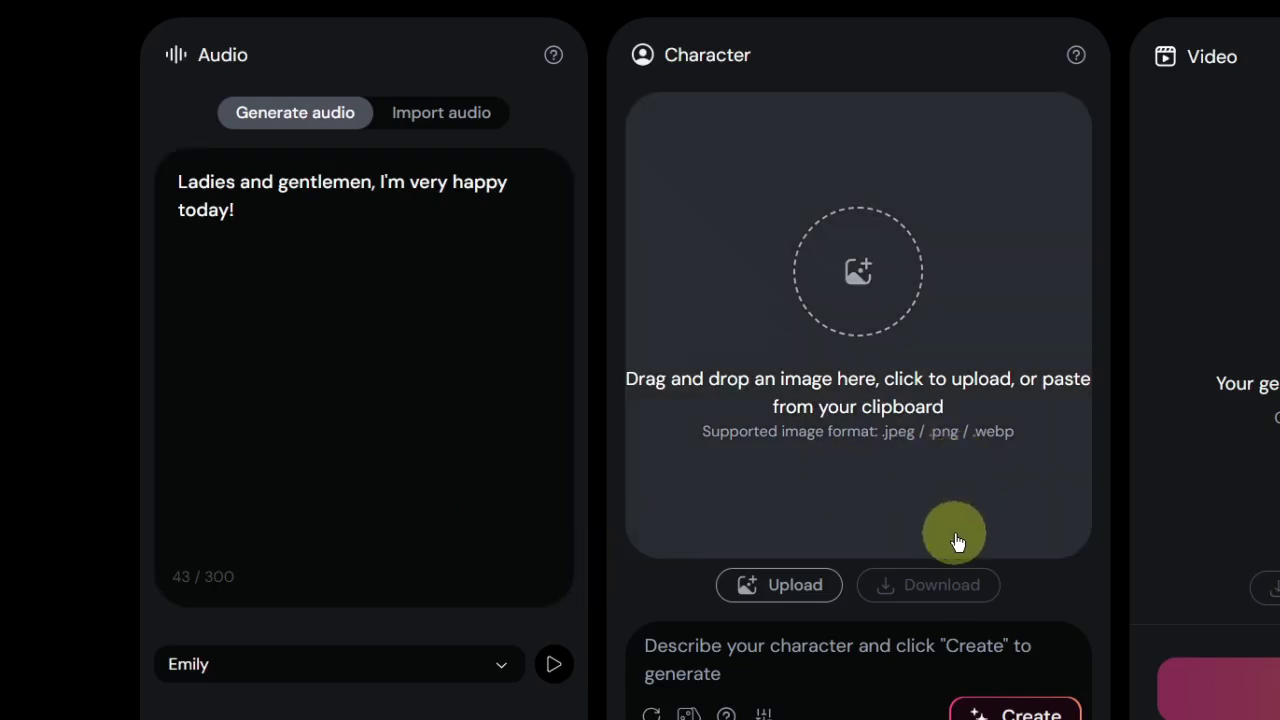
- Create a character image from the description "an Asian 30 y.o. lady, animation character"
{"action": "scroll", "coordinate": [955, 540], "scroll_direction": "down", "scroll_amount": 1}
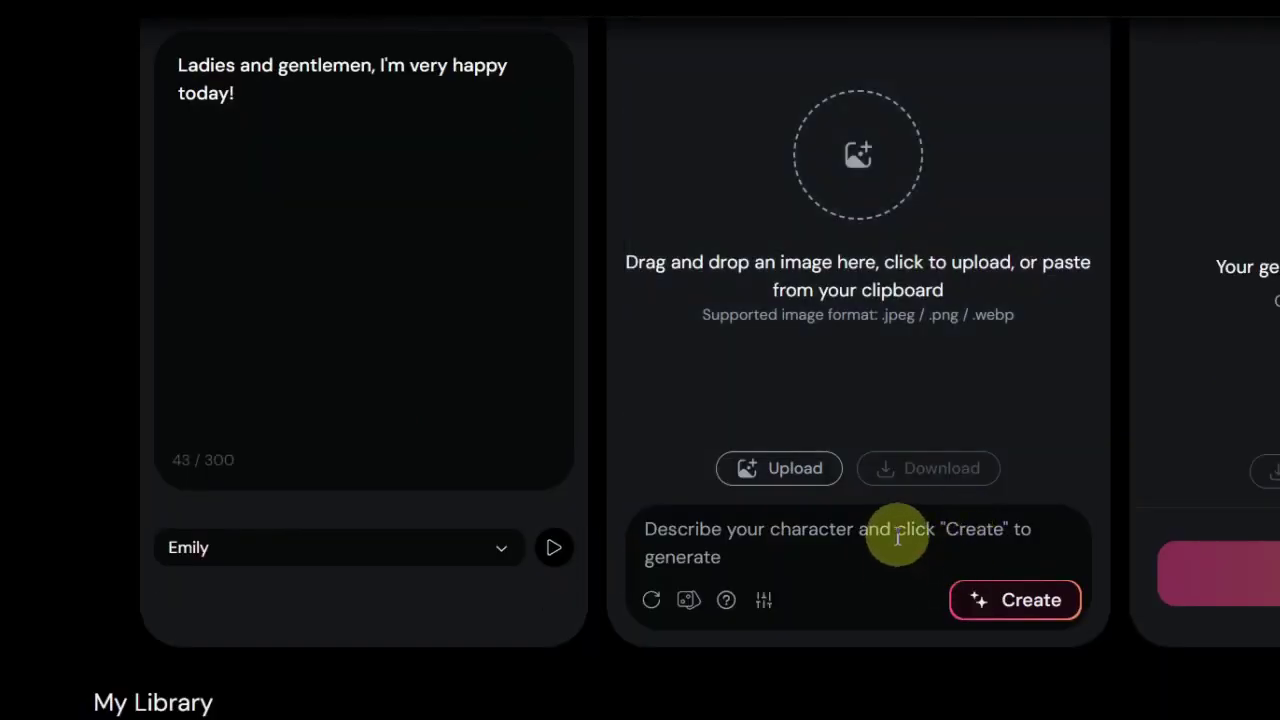
{"action": "left_click", "coordinate": [902, 535]}
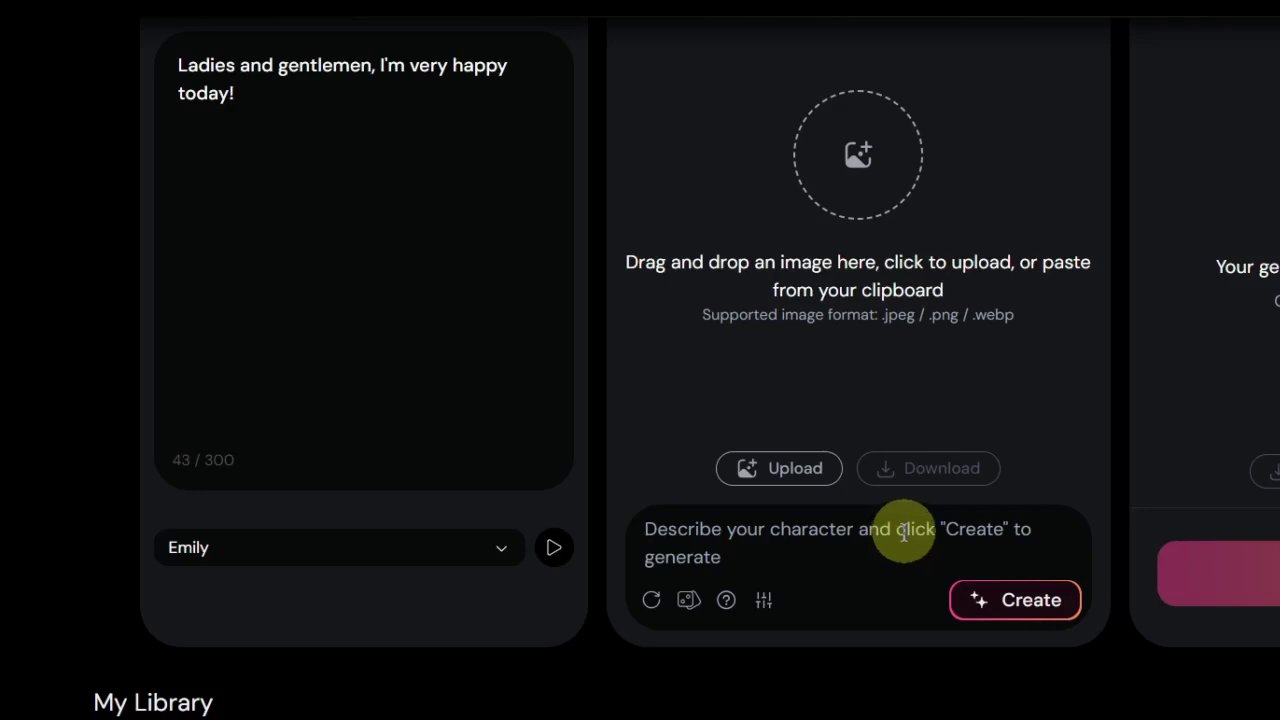
{"action": "type", "text": "an Asian 30 y.o. lady, animation character"}
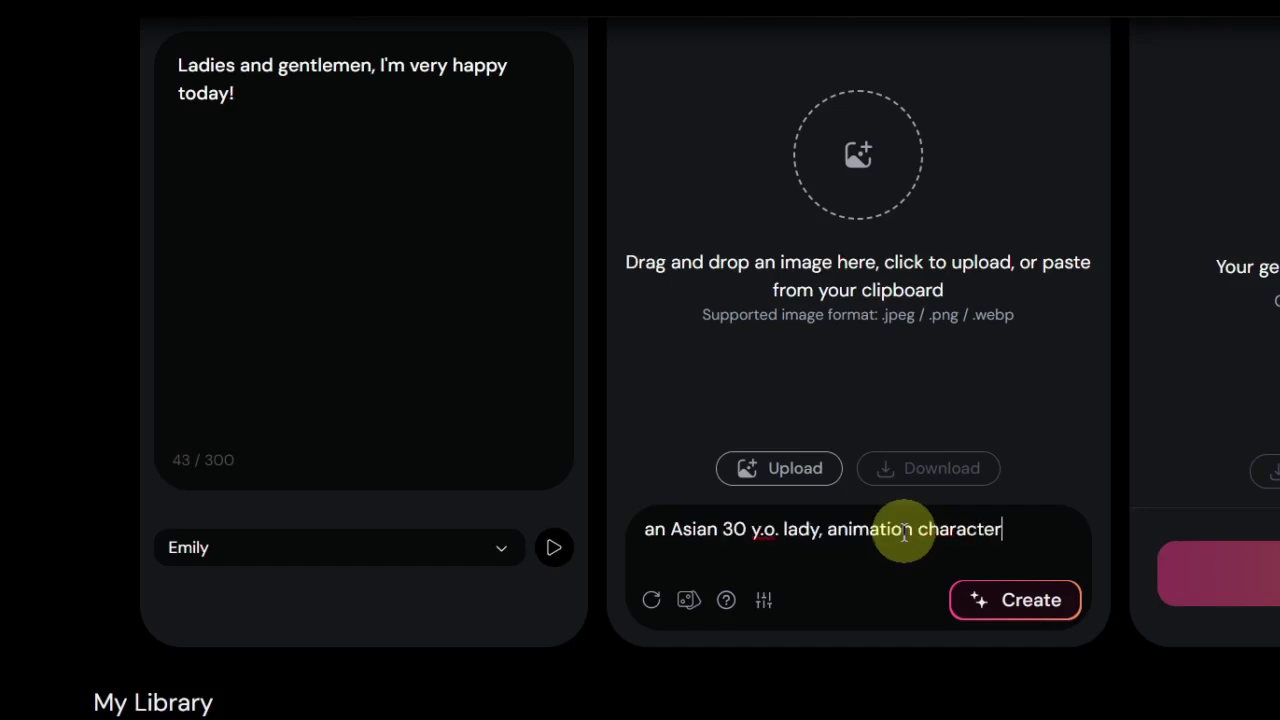
{"action": "left_click", "coordinate": [1032, 602]}
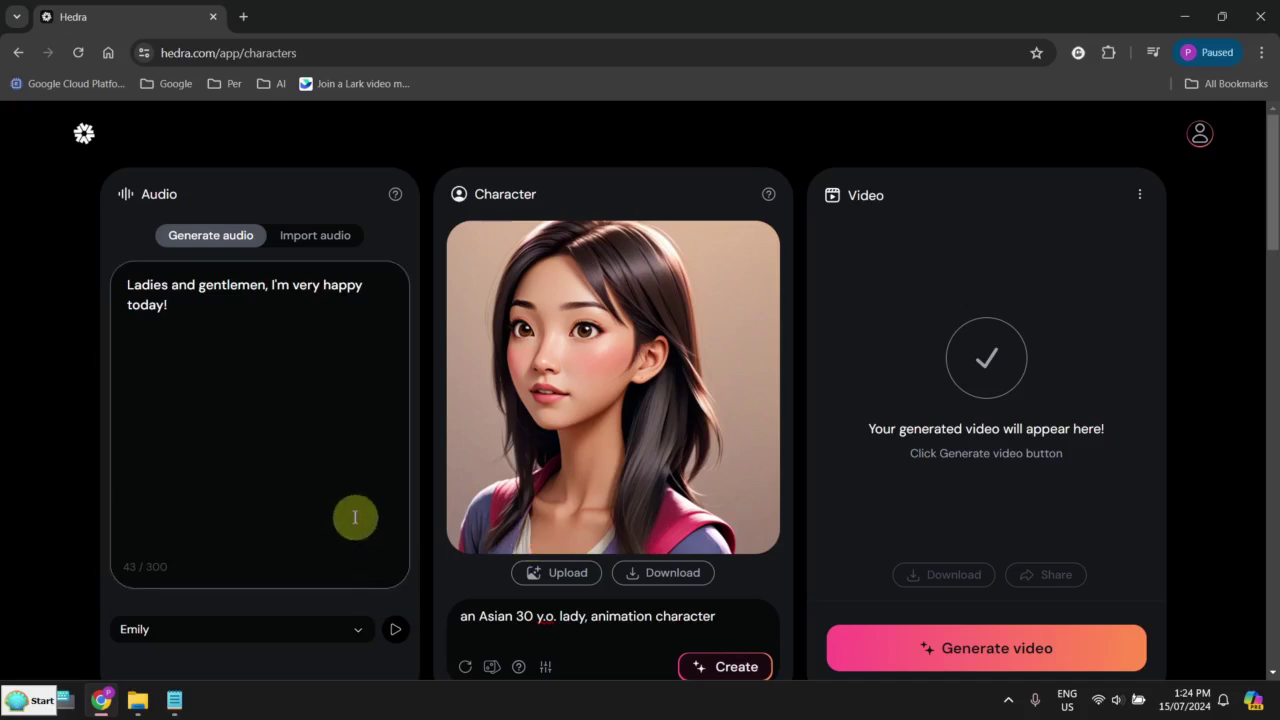
- Generate the talking video of the animated lady and play it
{"action": "left_click", "coordinate": [967, 656]}
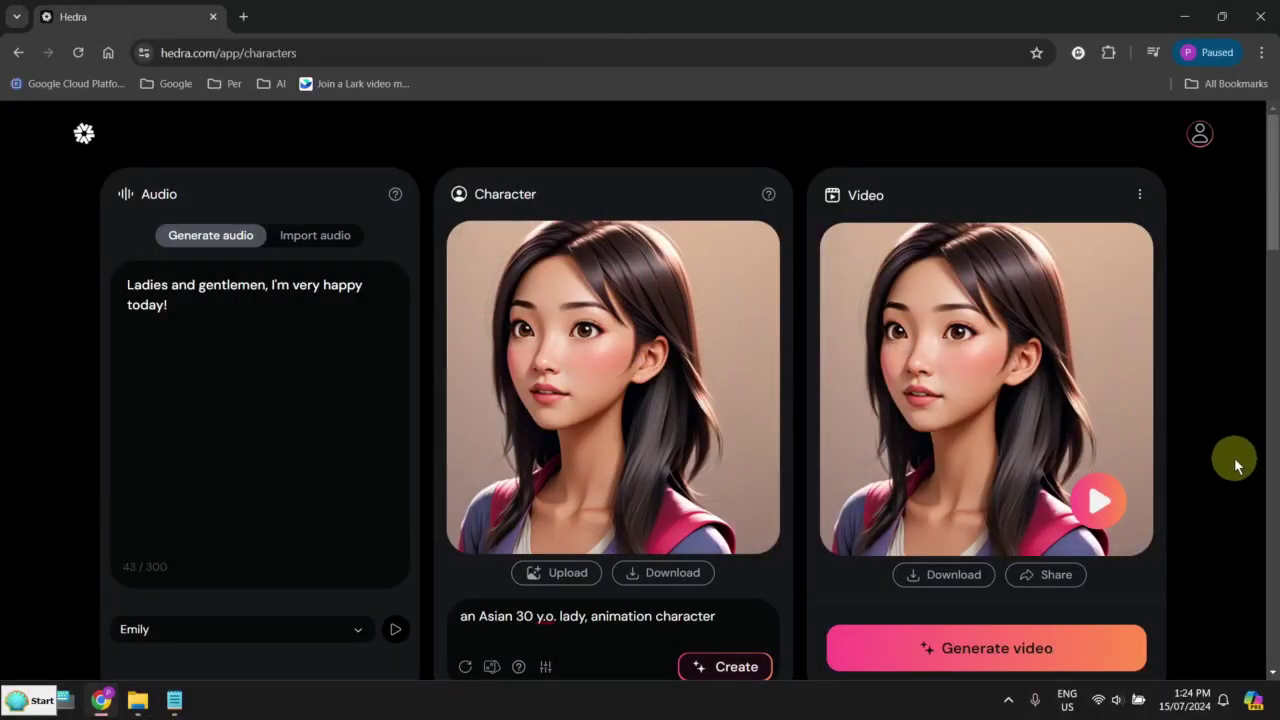
{"action": "left_click", "coordinate": [1104, 500]}
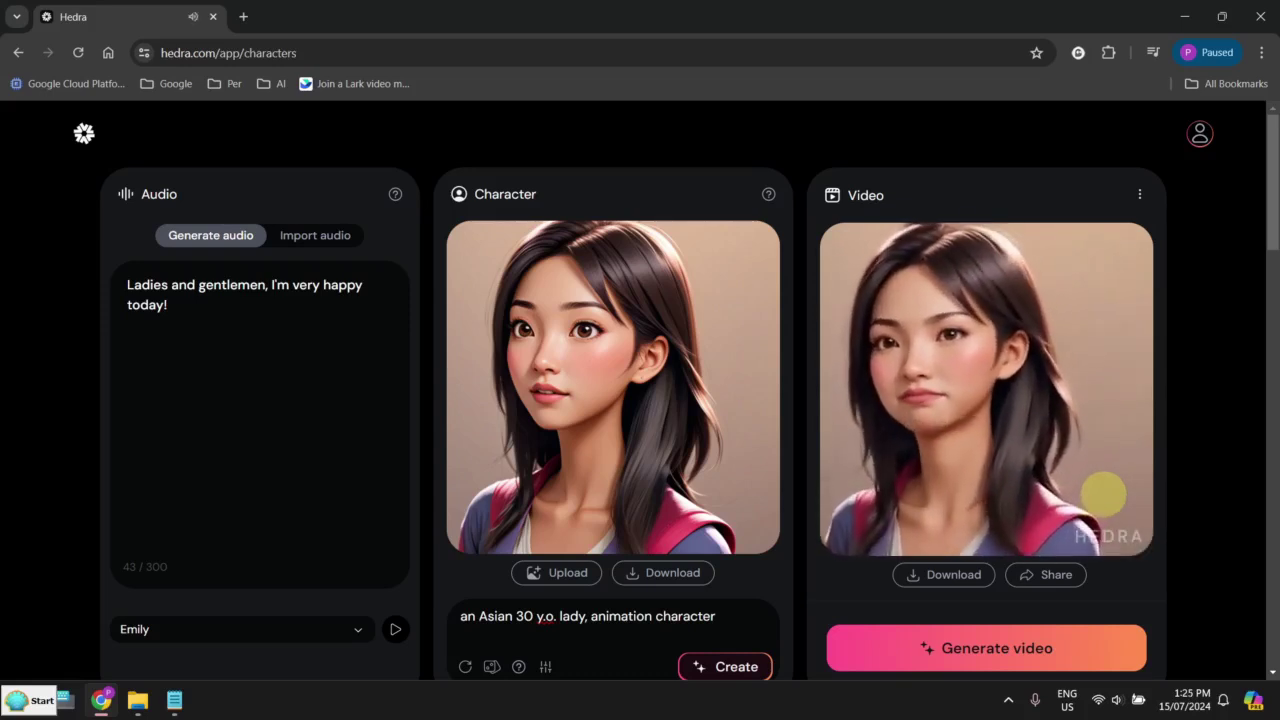
{"action": "left_click", "coordinate": [1104, 500]}
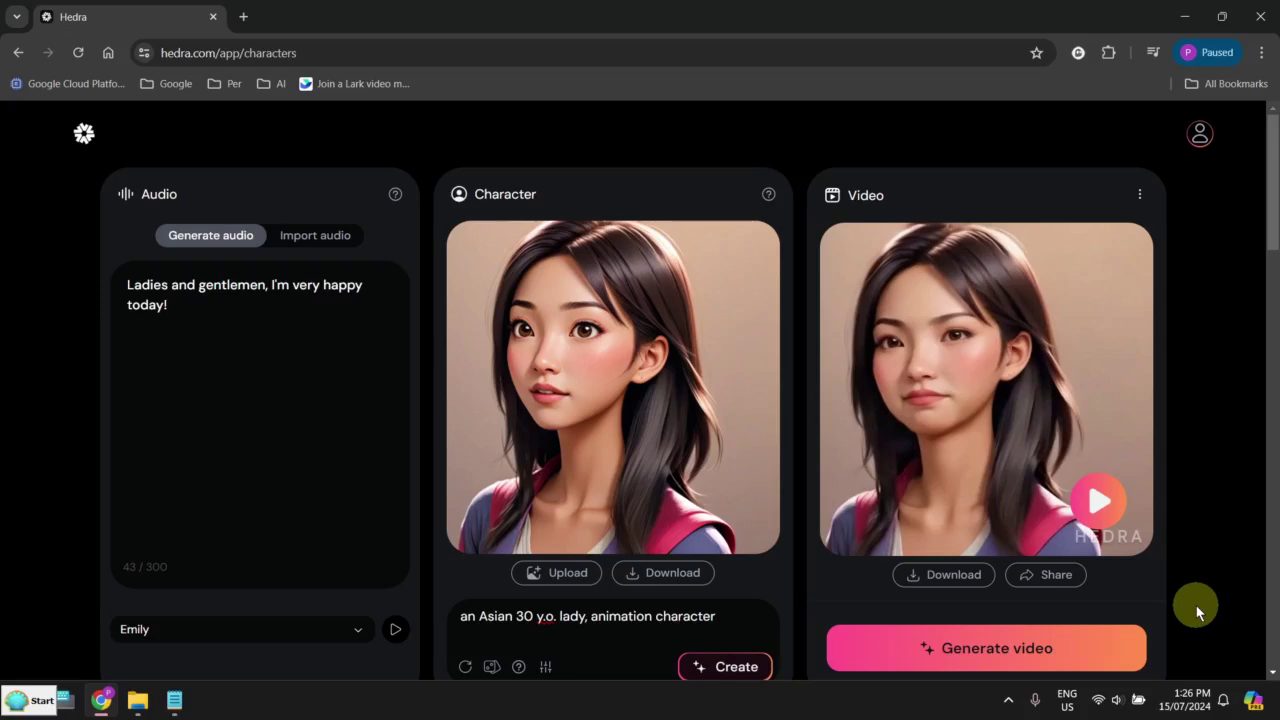
- Import Mona_speech.mp3 from the HedraAi folder as the audio and listen to a short part of it
{"action": "left_click", "coordinate": [318, 237]}
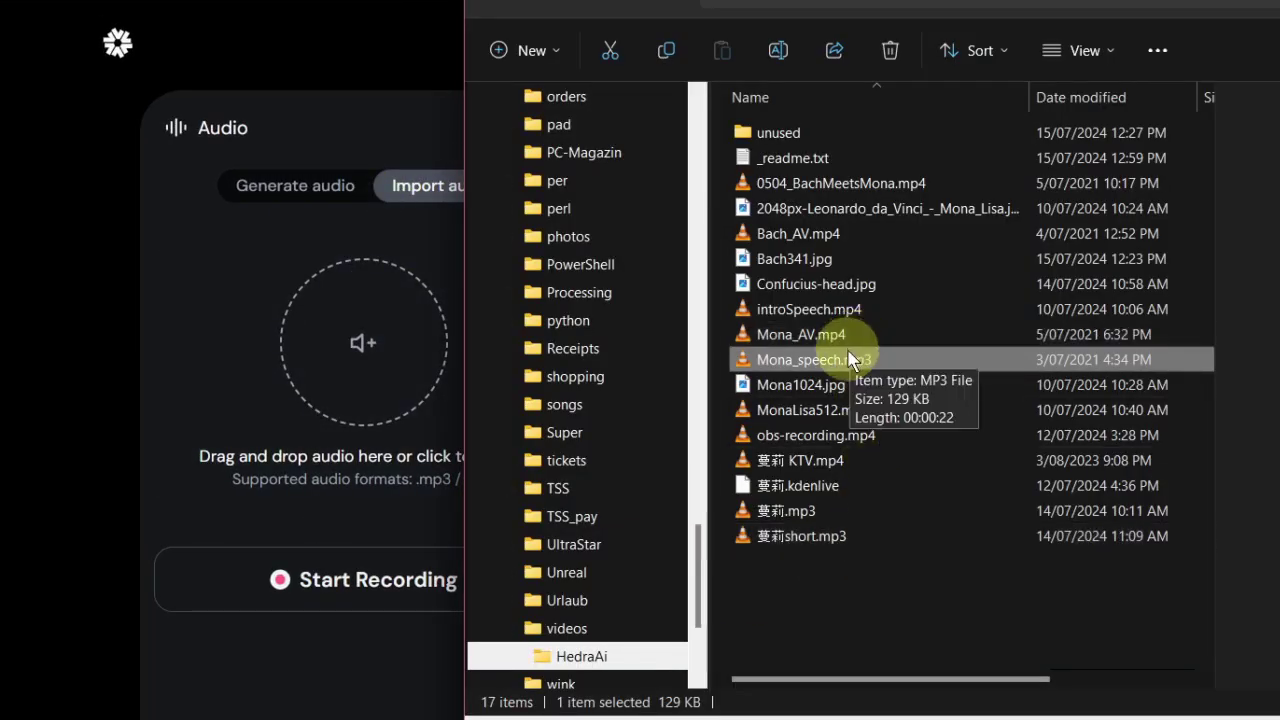
{"action": "left_click_drag", "start_coordinate": [850, 360], "coordinate": [391, 372]}
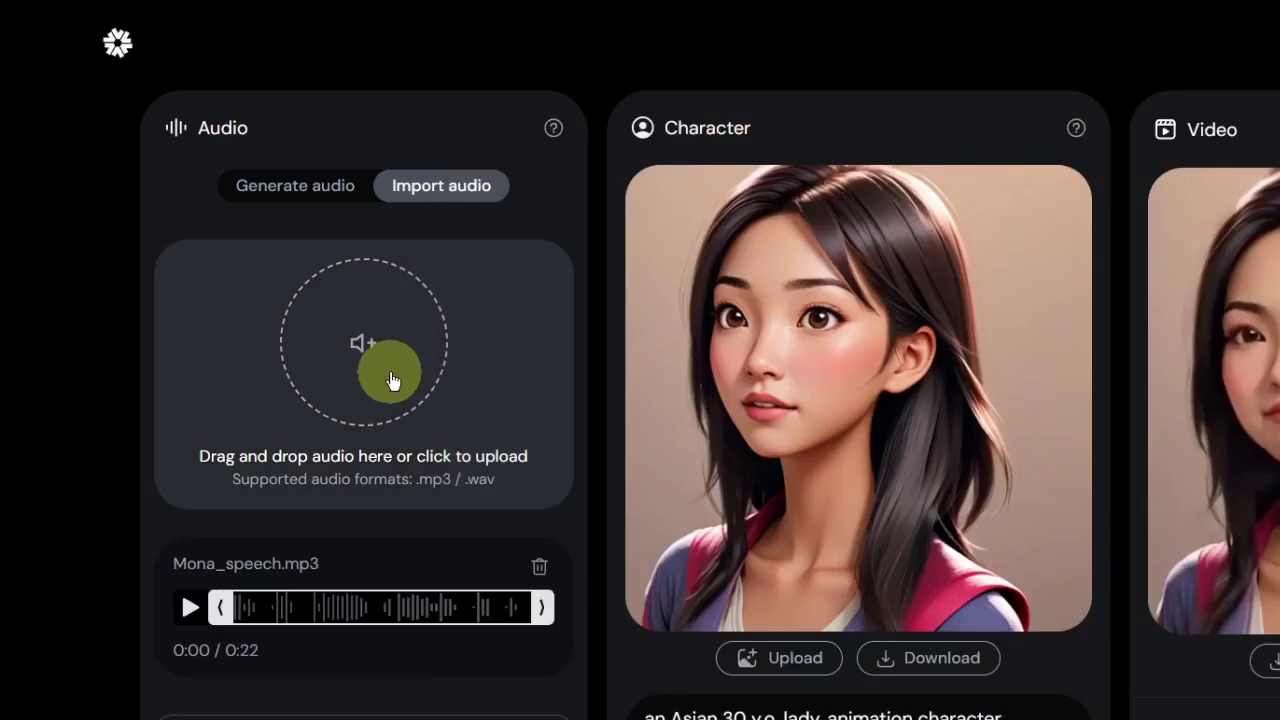
{"action": "left_click", "coordinate": [190, 610]}
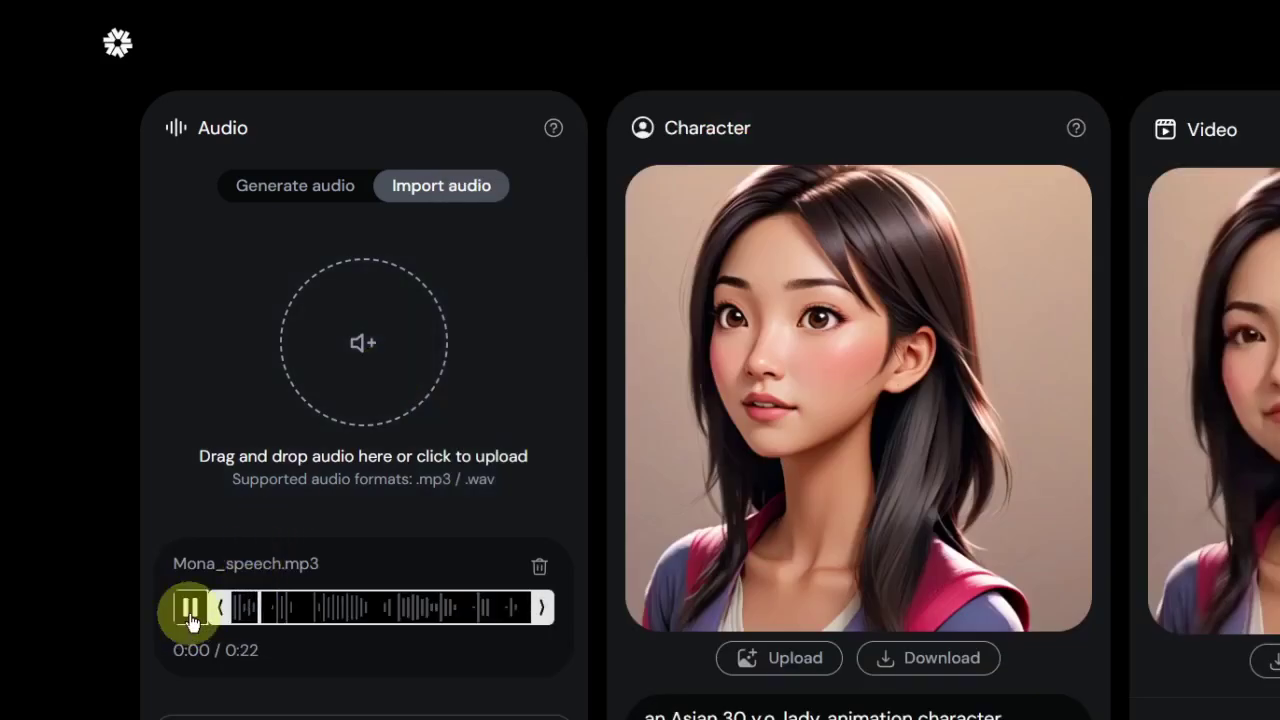
{"action": "left_click", "coordinate": [190, 608]}
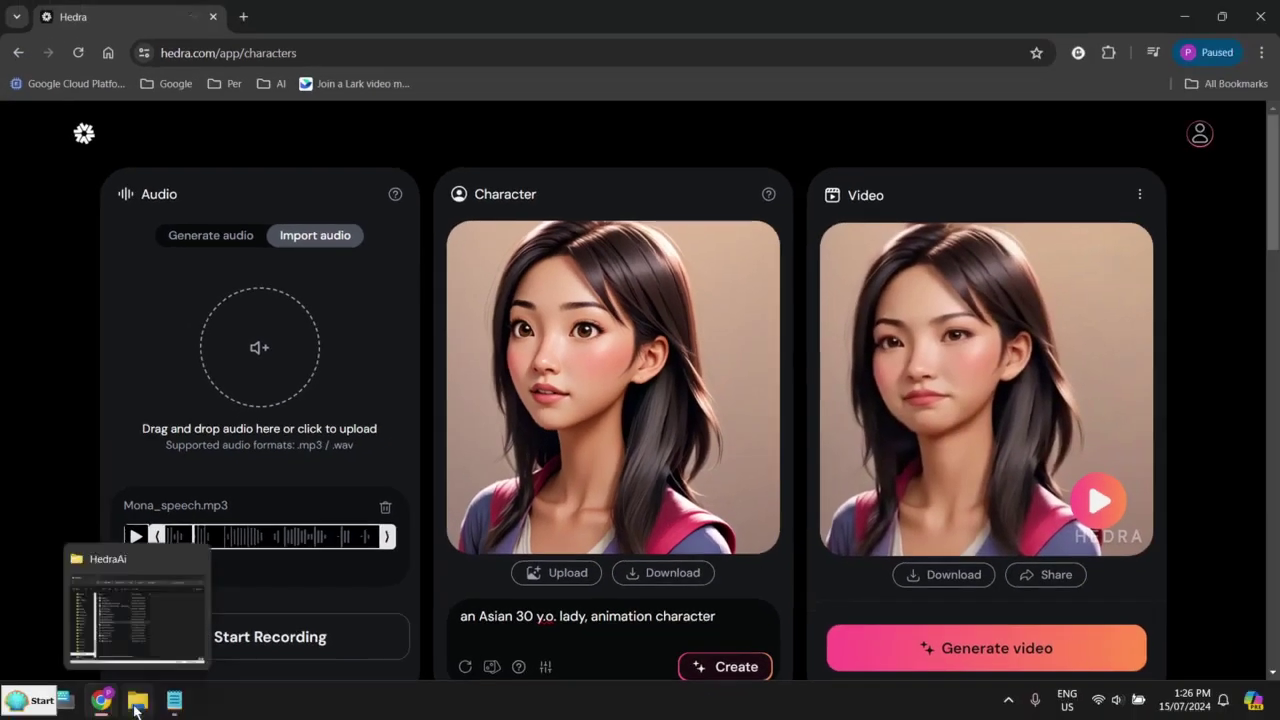
- Replace the character image with Mona1024.jpg from the HedraAi folder and generate the video
{"action": "left_click", "coordinate": [137, 600]}
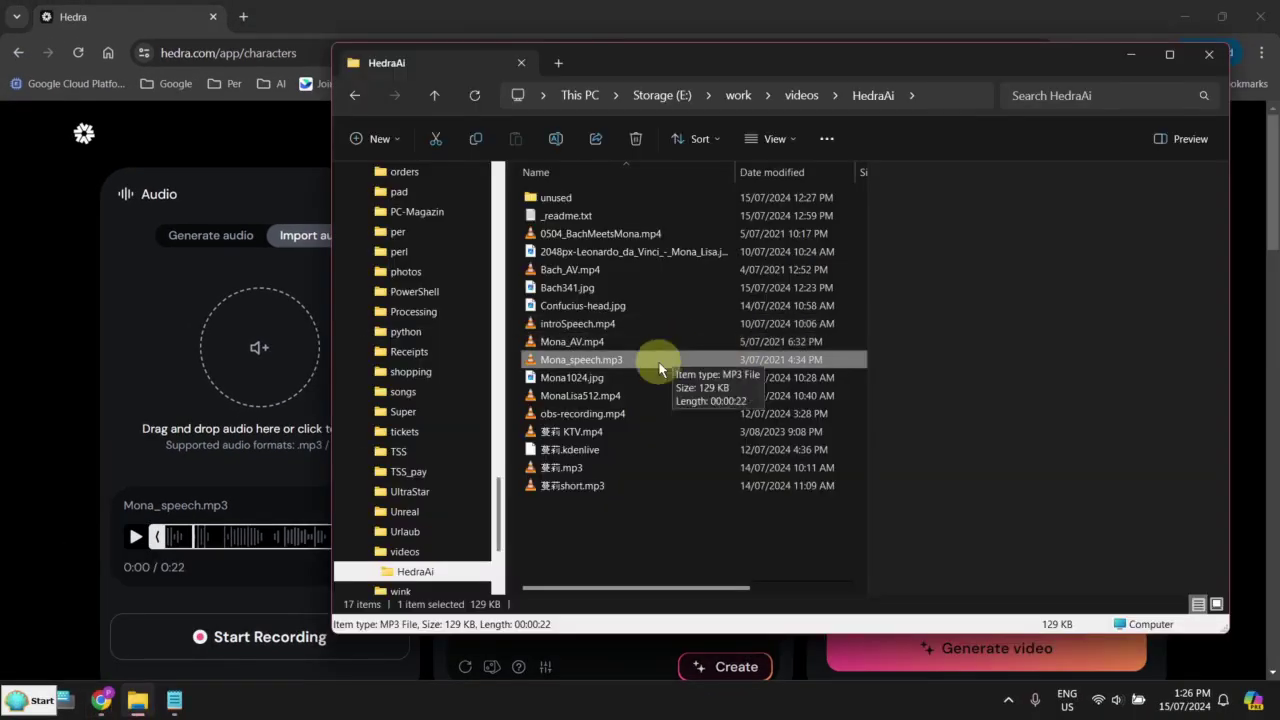
{"action": "left_click", "coordinate": [634, 383]}
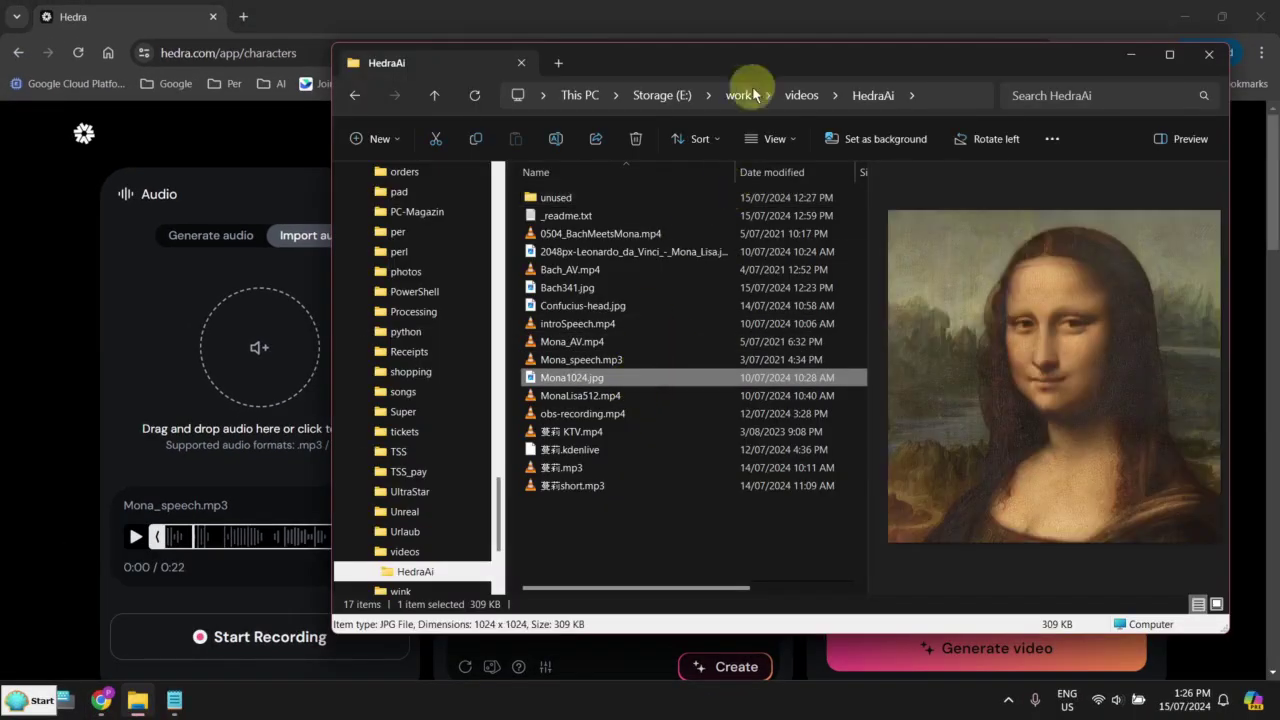
{"action": "left_click_drag", "start_coordinate": [778, 54], "coordinate": [1111, 134]}
{"action": "left_click_drag", "start_coordinate": [940, 463], "coordinate": [531, 443]}
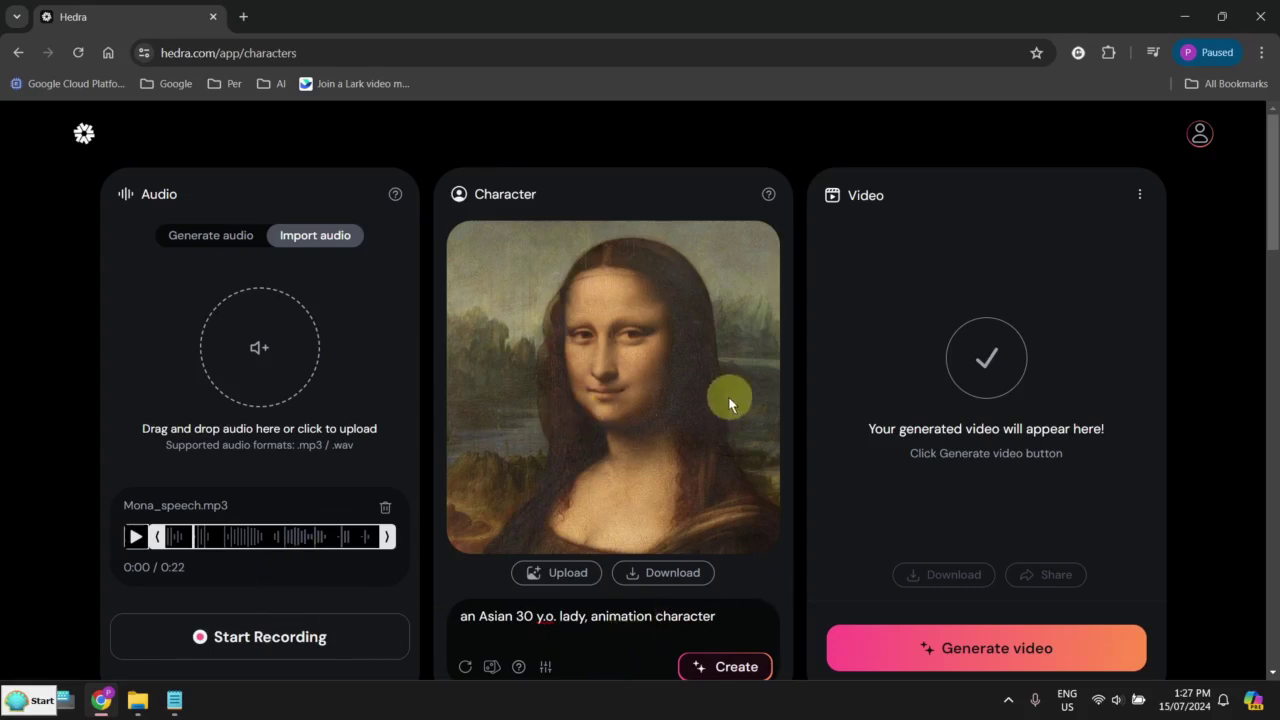
{"action": "left_click", "coordinate": [962, 652]}
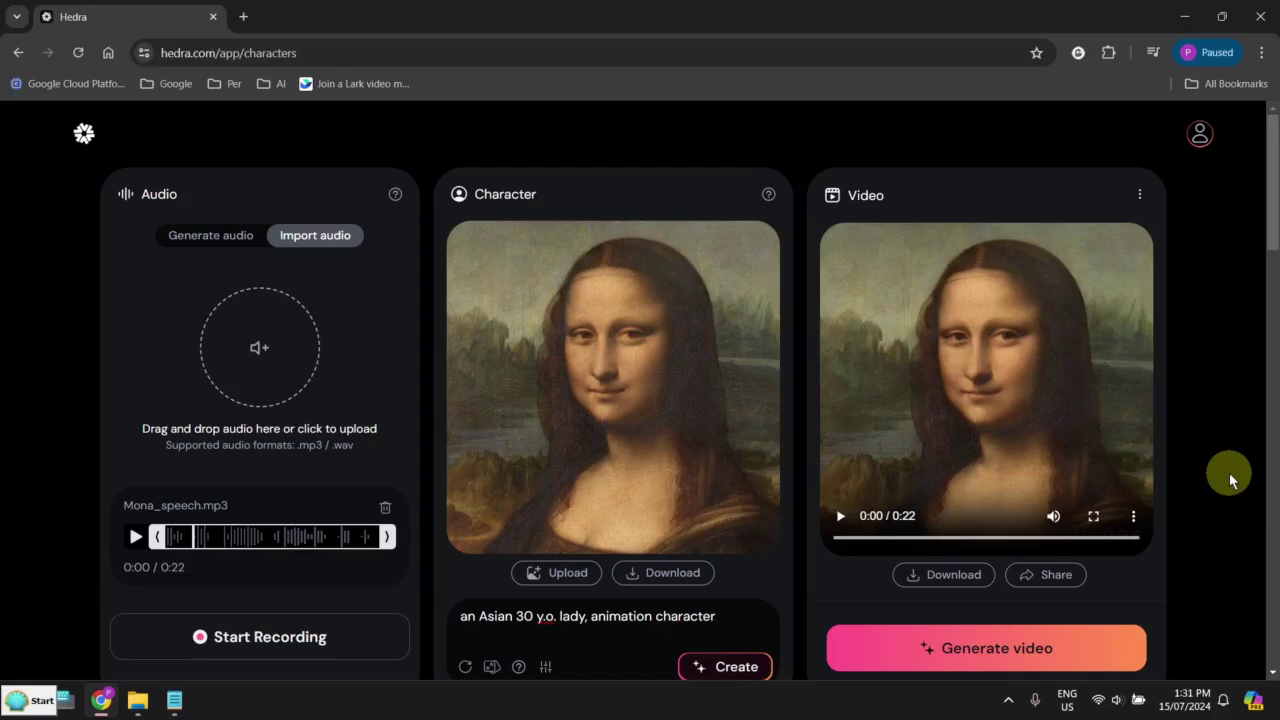
- Download the Mona Lisa video into the HedraAi folder as MonaLisa512.mp4, overwriting the existing file
{"action": "left_click", "coordinate": [919, 578]}
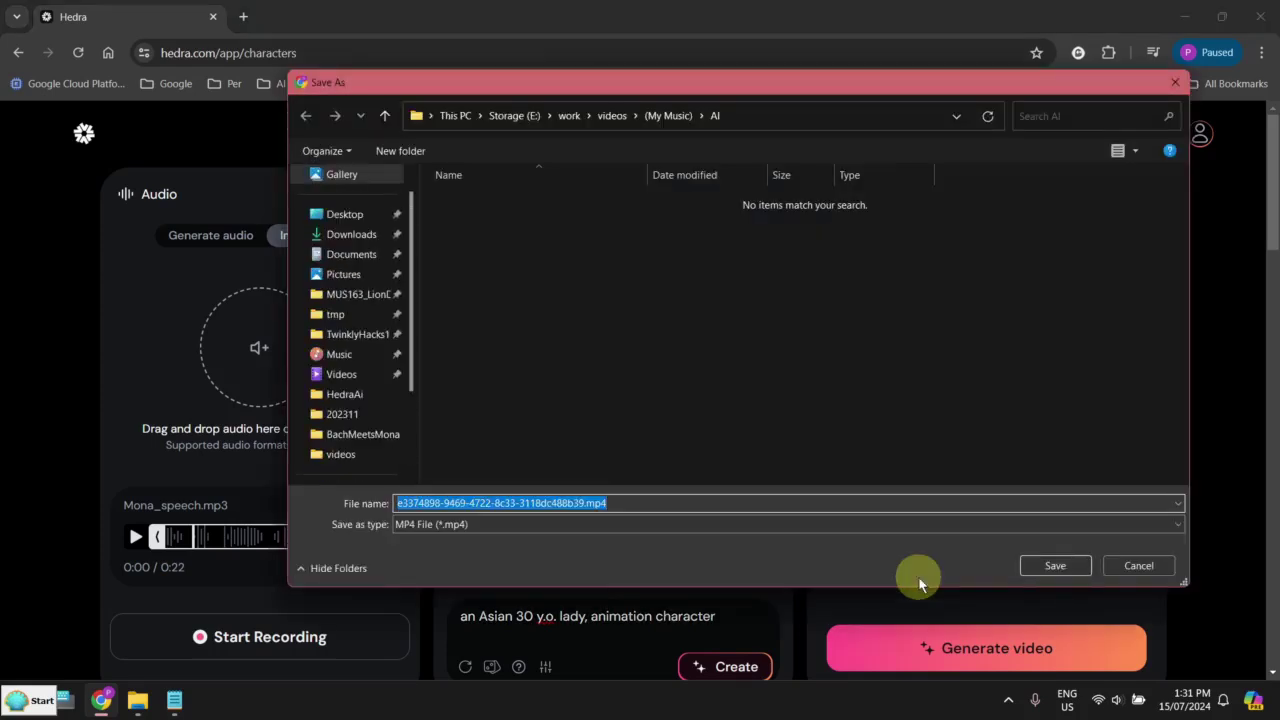
{"action": "left_click", "coordinate": [382, 394]}
{"action": "left_click", "coordinate": [553, 291]}
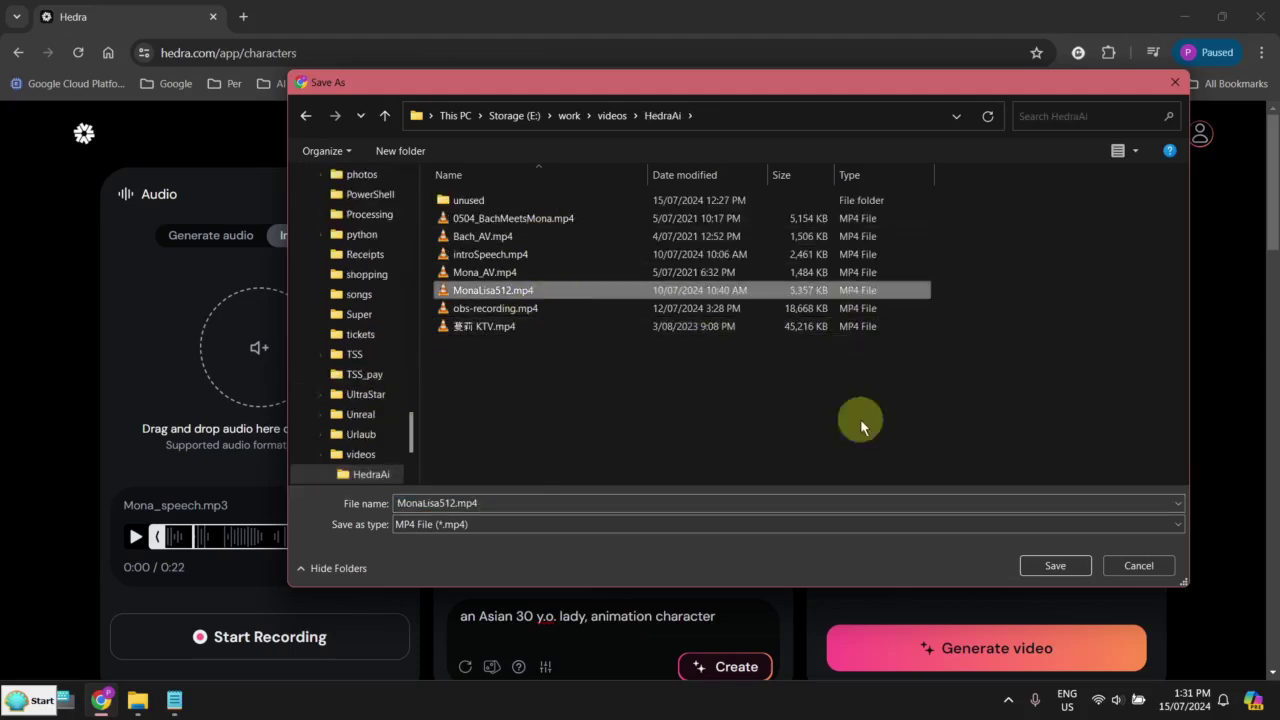
{"action": "left_click", "coordinate": [1072, 566]}
{"action": "left_click", "coordinate": [694, 345]}
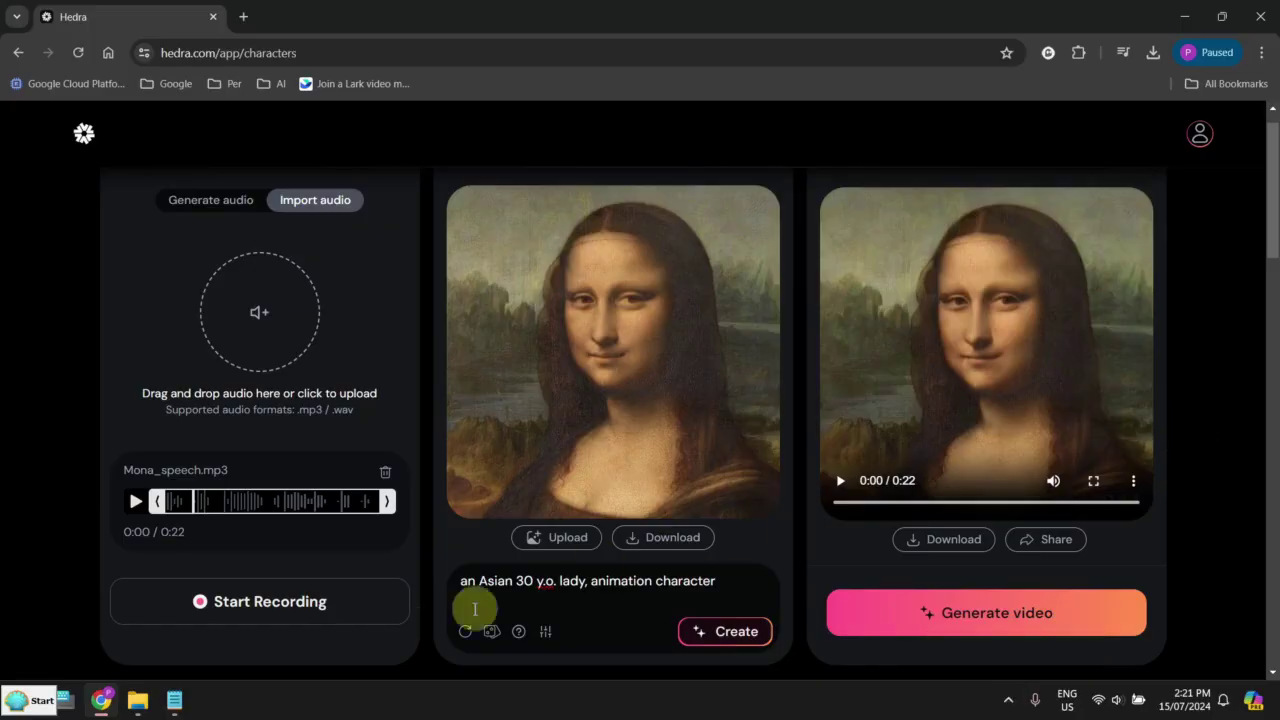
- Replace the imported audio with 蔓莉short.mp3 from the HedraAi folder
{"action": "mouse_move", "coordinate": [139, 704]}
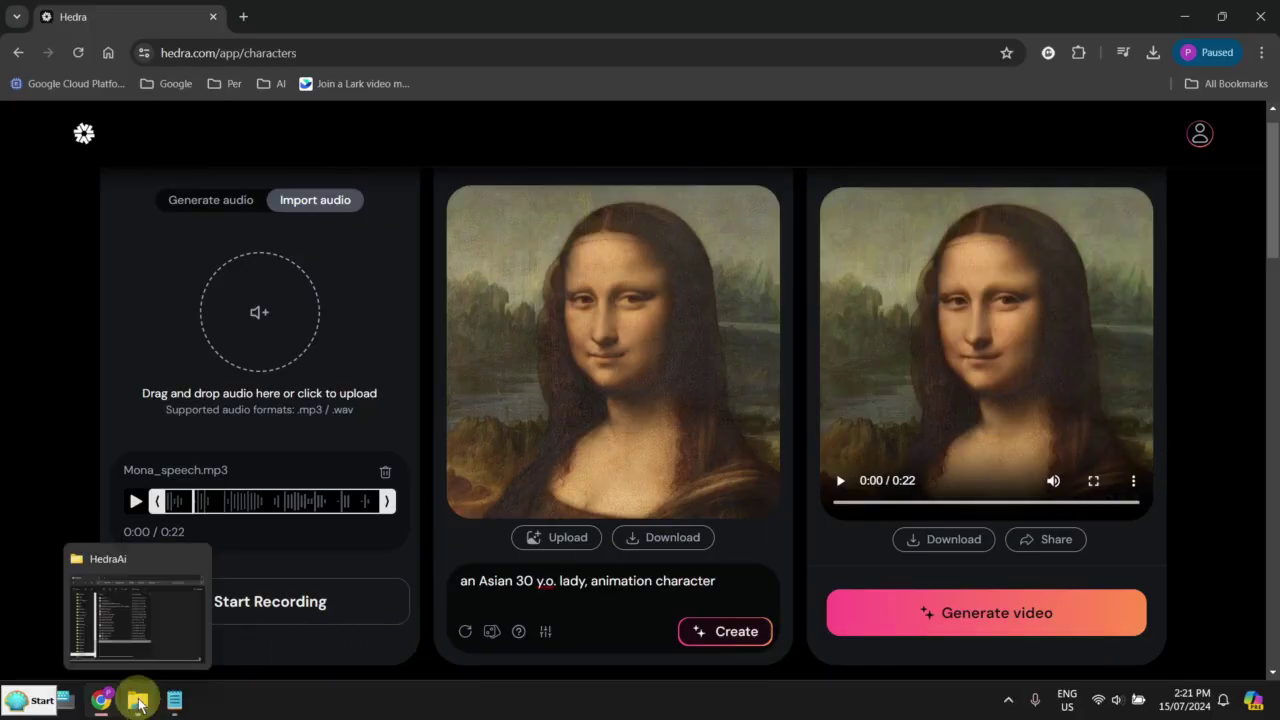
{"action": "left_click", "coordinate": [139, 704]}
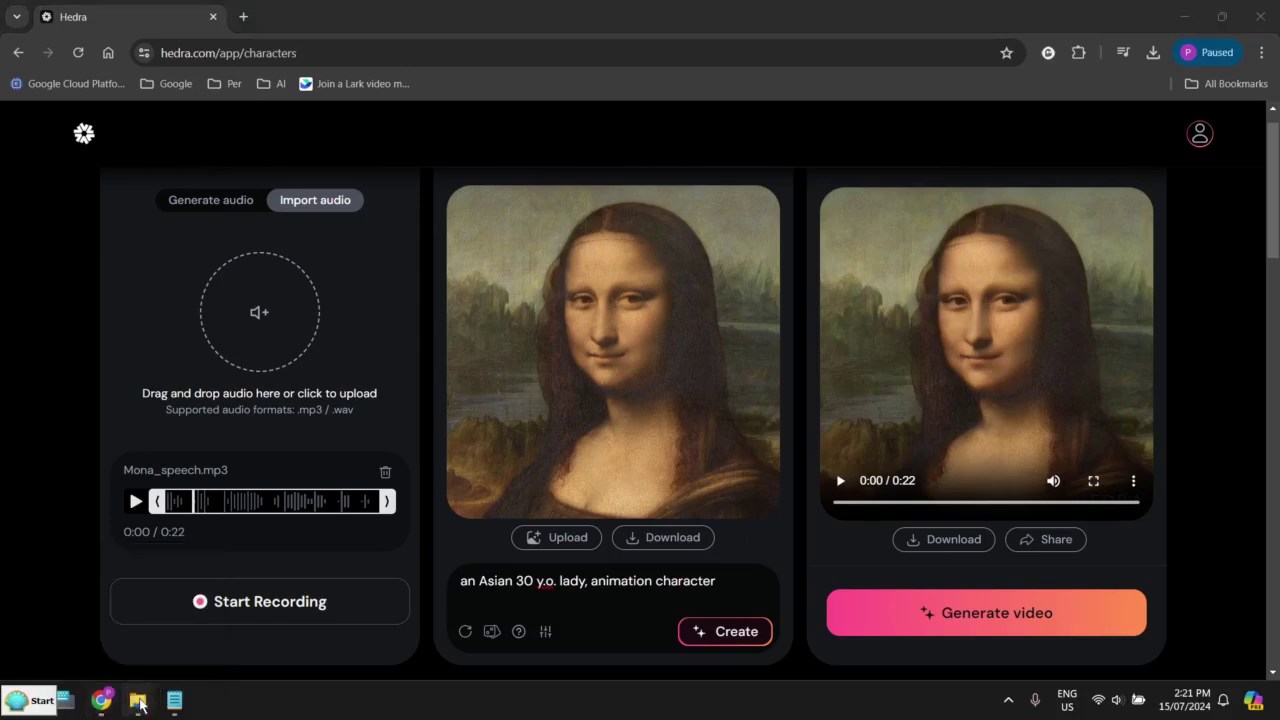
{"action": "left_click", "coordinate": [688, 590]}
{"action": "left_click_drag", "start_coordinate": [690, 593], "coordinate": [275, 343]}
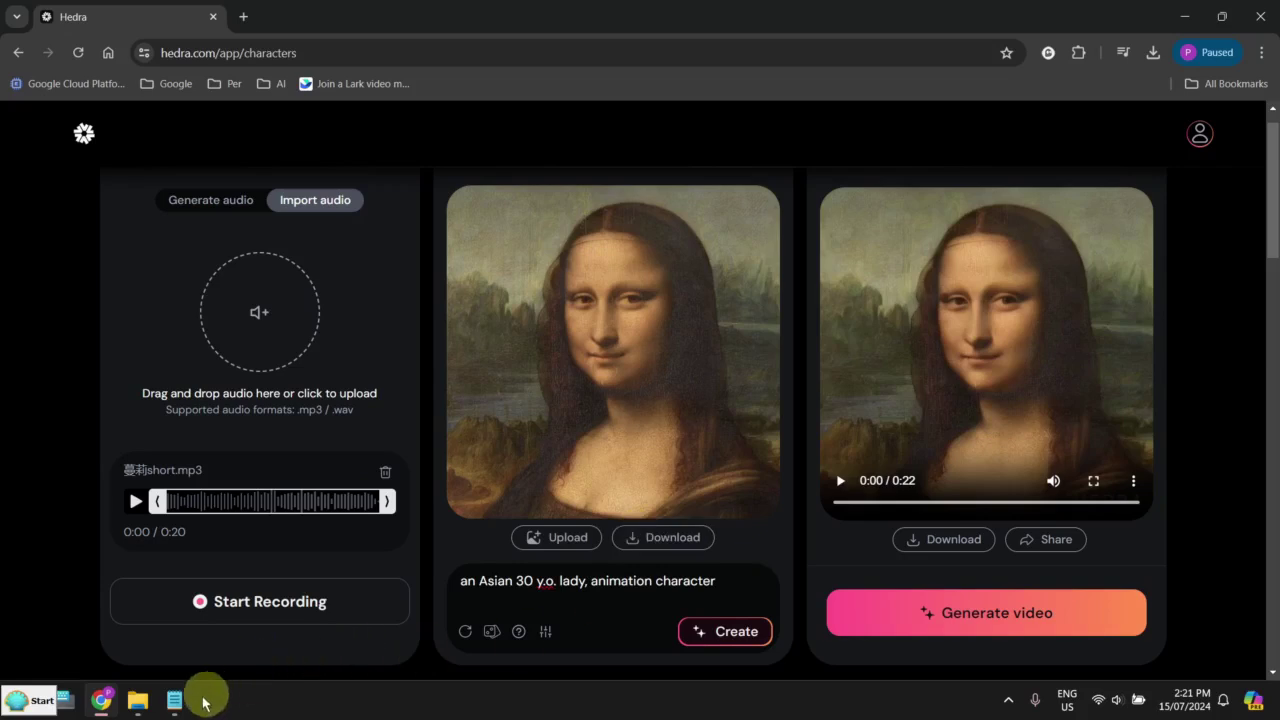
- Replace the character image with Confucius-head.jpg from the HedraAi folder
{"action": "left_click", "coordinate": [138, 700]}
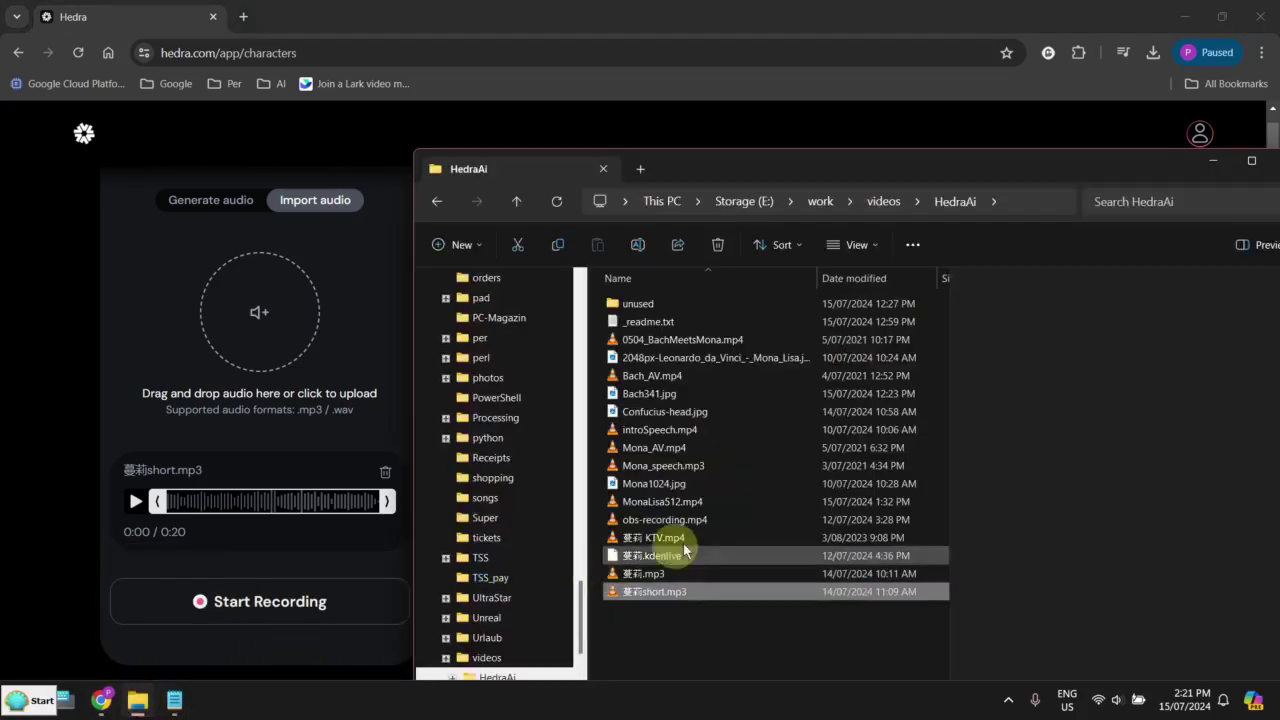
{"action": "left_click", "coordinate": [721, 410]}
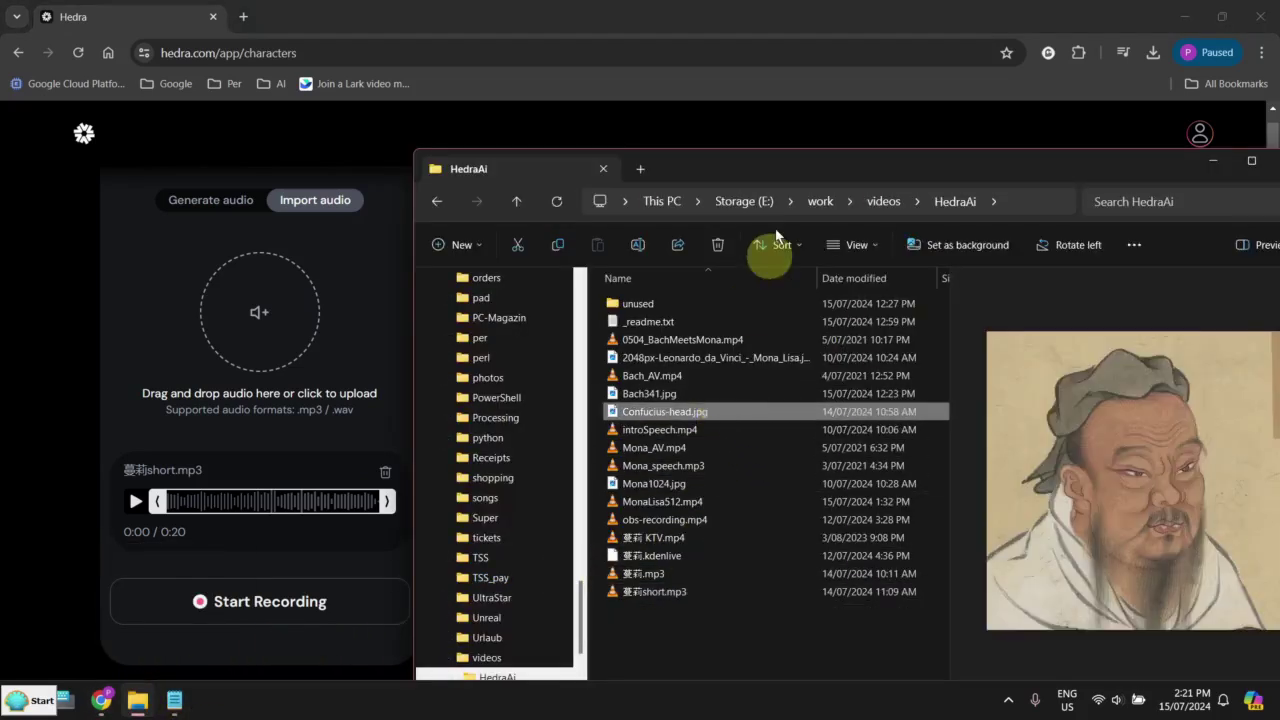
{"action": "left_click_drag", "start_coordinate": [769, 160], "coordinate": [1043, 167]}
{"action": "left_click_drag", "start_coordinate": [962, 425], "coordinate": [578, 408]}
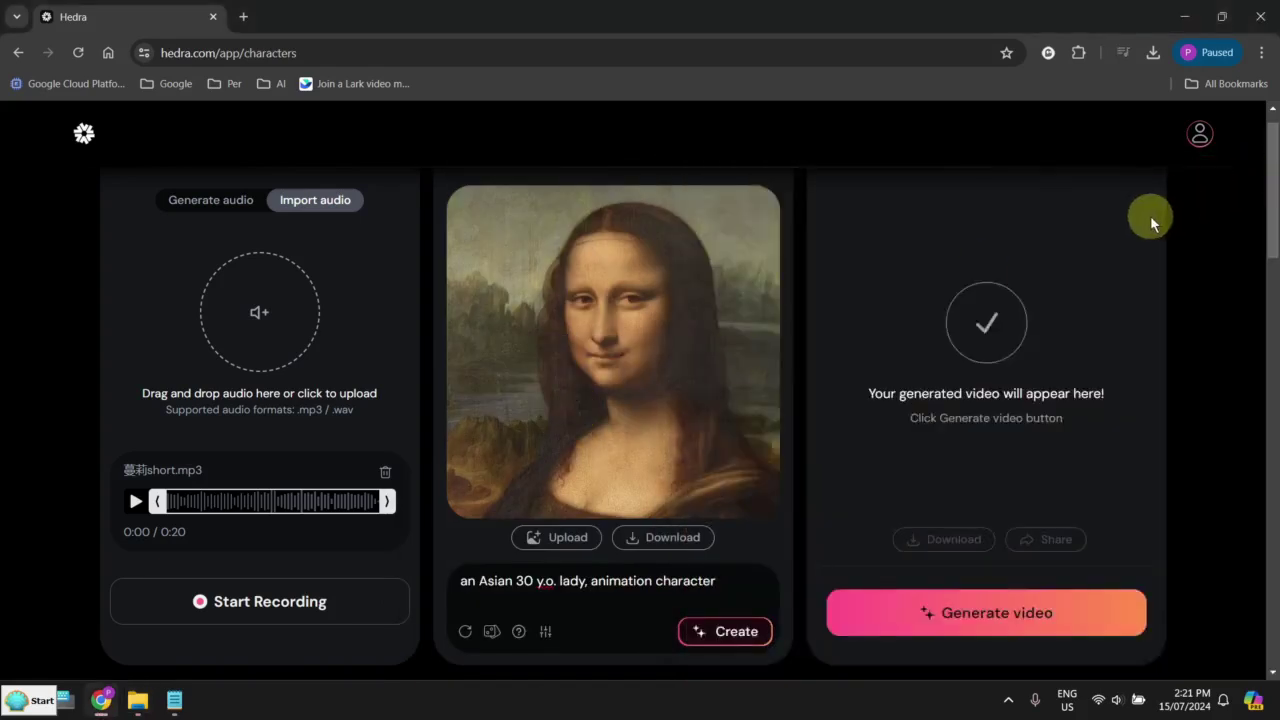
- Generate the singing Confucius video and play it
{"action": "left_click", "coordinate": [977, 625]}
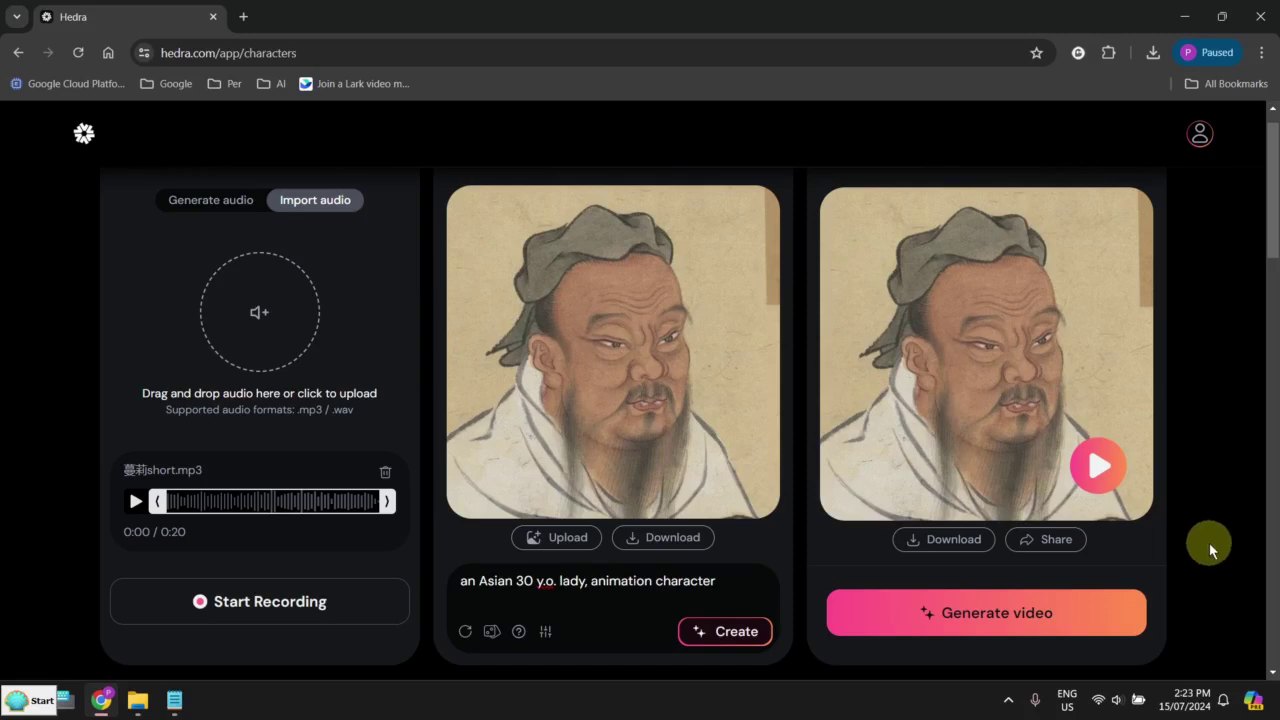
{"action": "left_click", "coordinate": [1108, 468]}
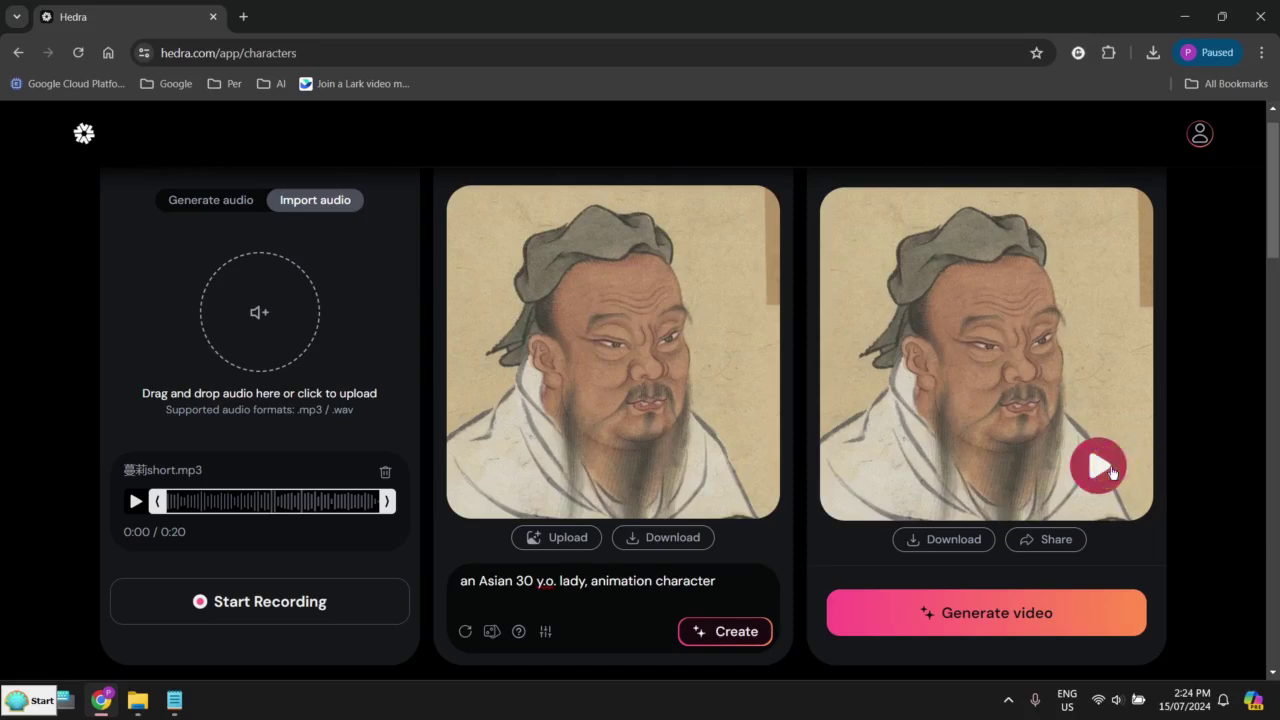